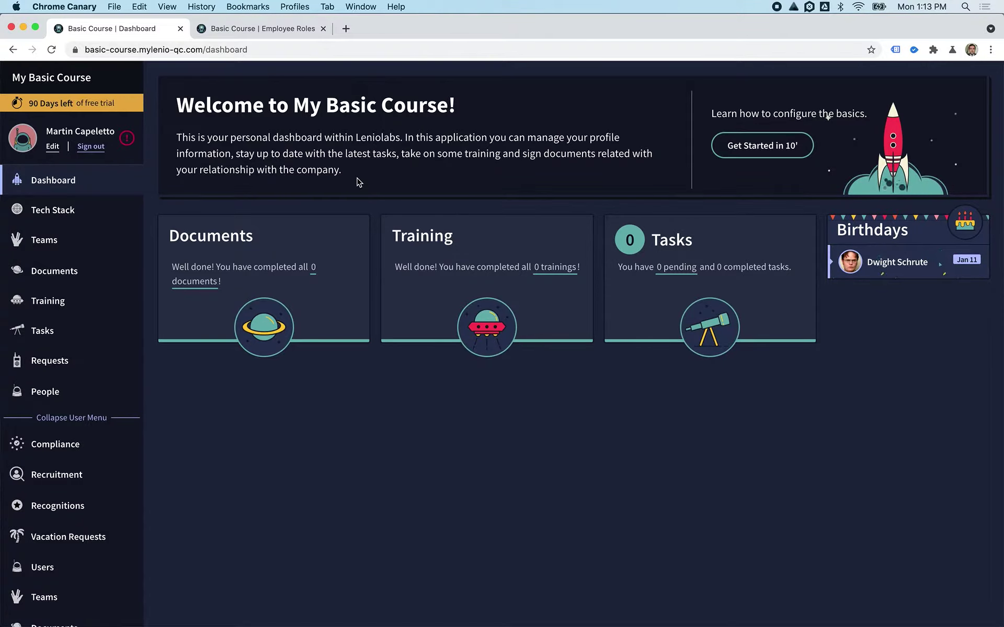
- Copy the profile Edit link's address and go to the admin Tasks settings page
right_click(56, 146)
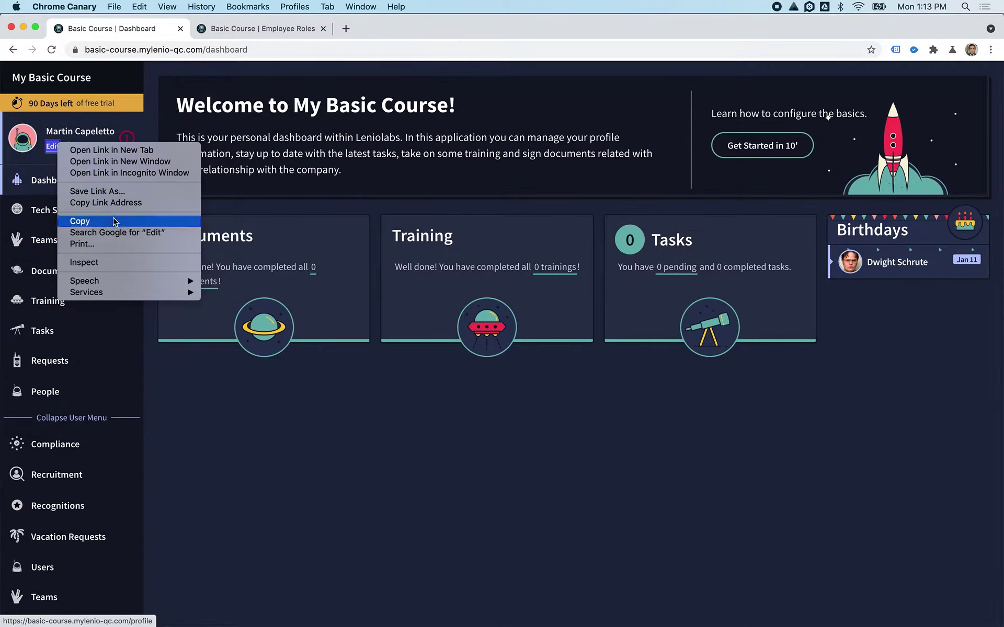
click(125, 203)
scroll(177, 202, down, 3)
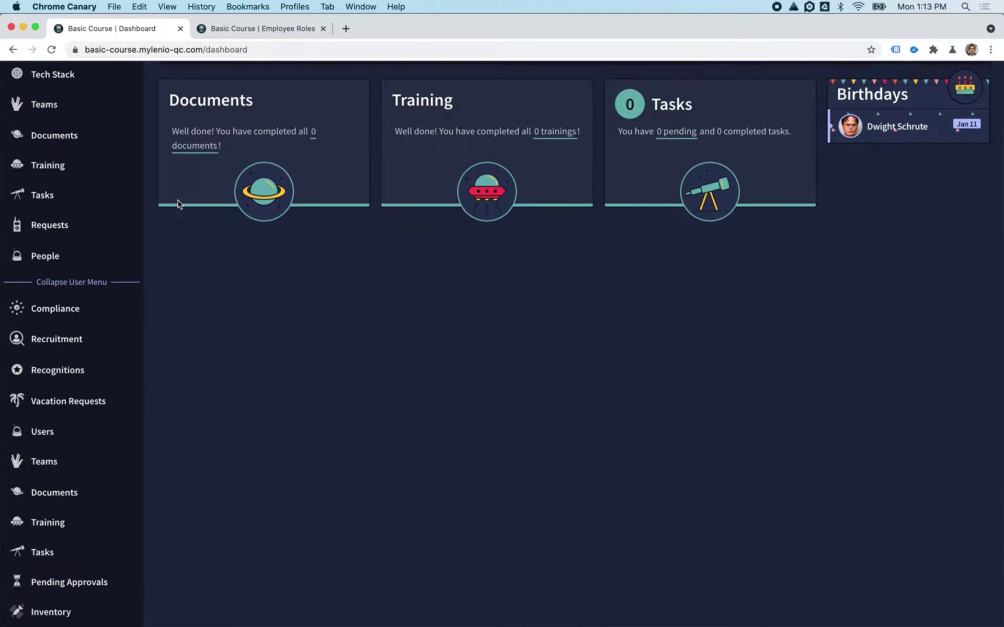
scroll(178, 202, down, 2)
click(62, 469)
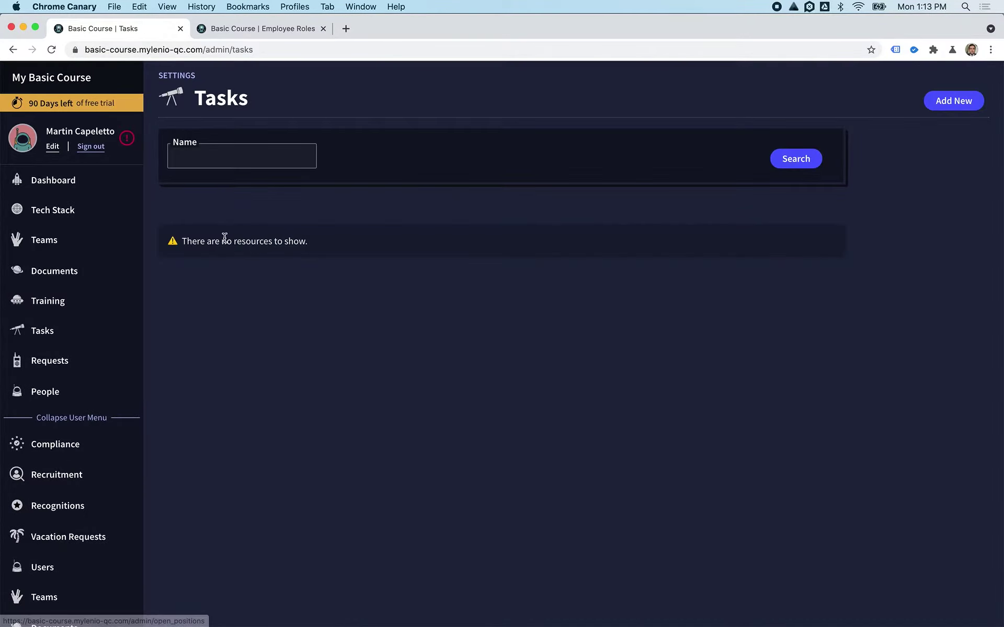
- Add a new task named 'Update Profile Information'
drag(202, 236, 287, 238)
click(290, 237)
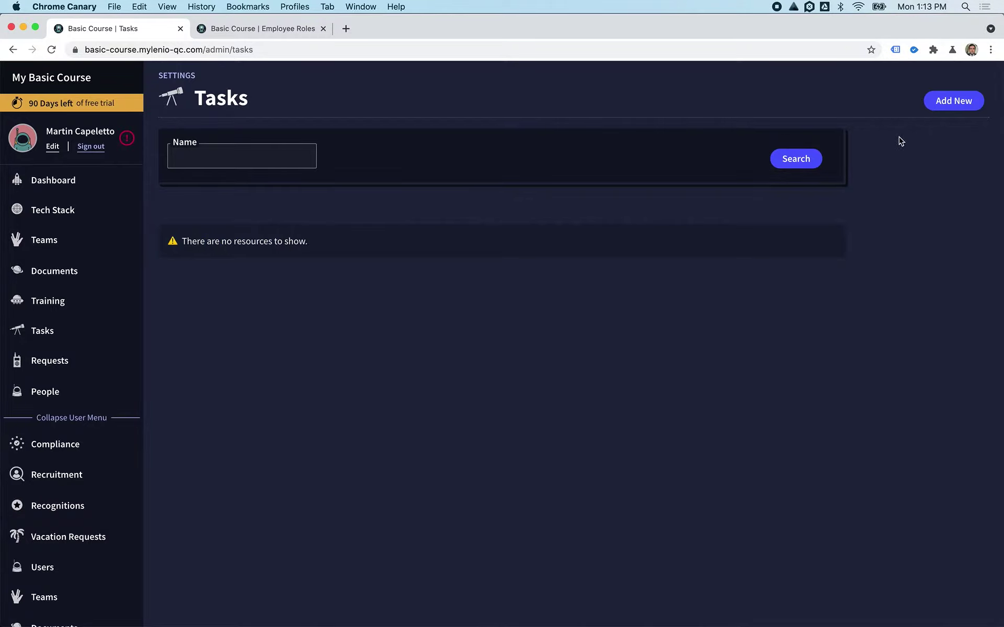
click(953, 101)
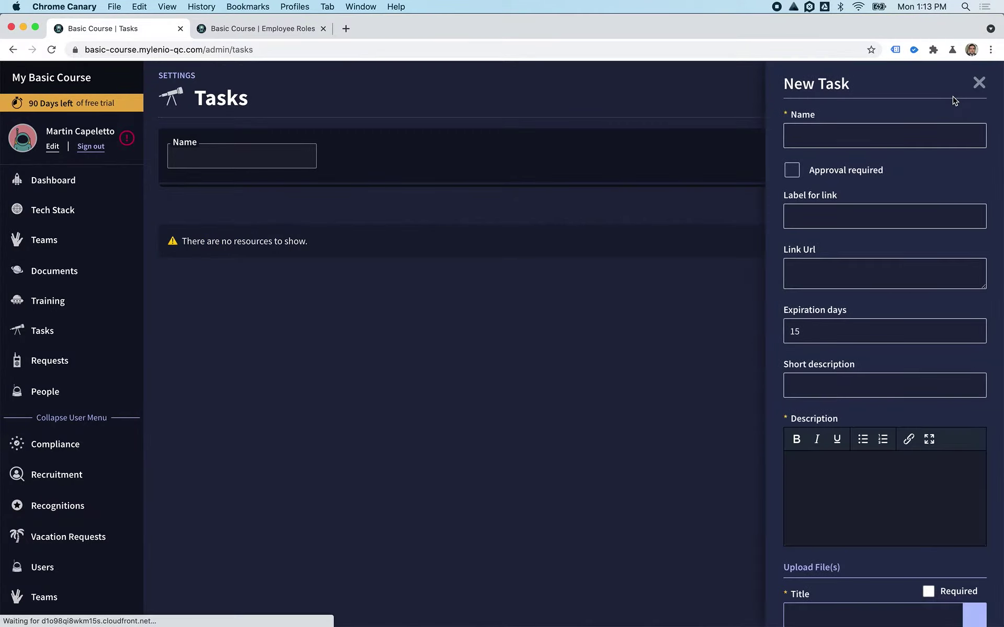
click(842, 137)
text(Up)
key(Down)
key(Return)
- Switch Approval required on and back off, leaving the task without approval
click(813, 173)
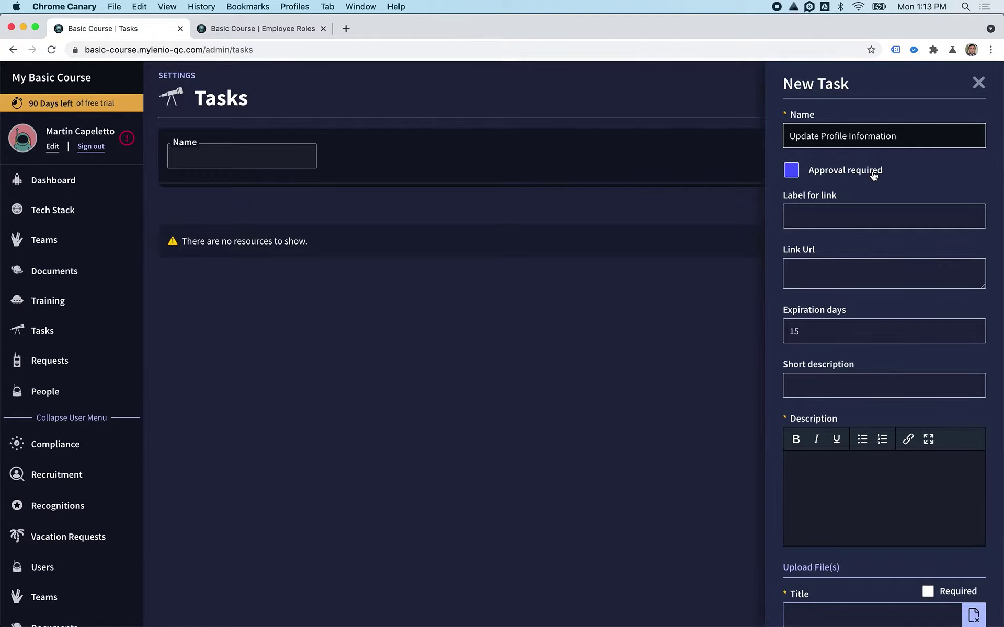
click(837, 184)
scroll(830, 251, down, 3)
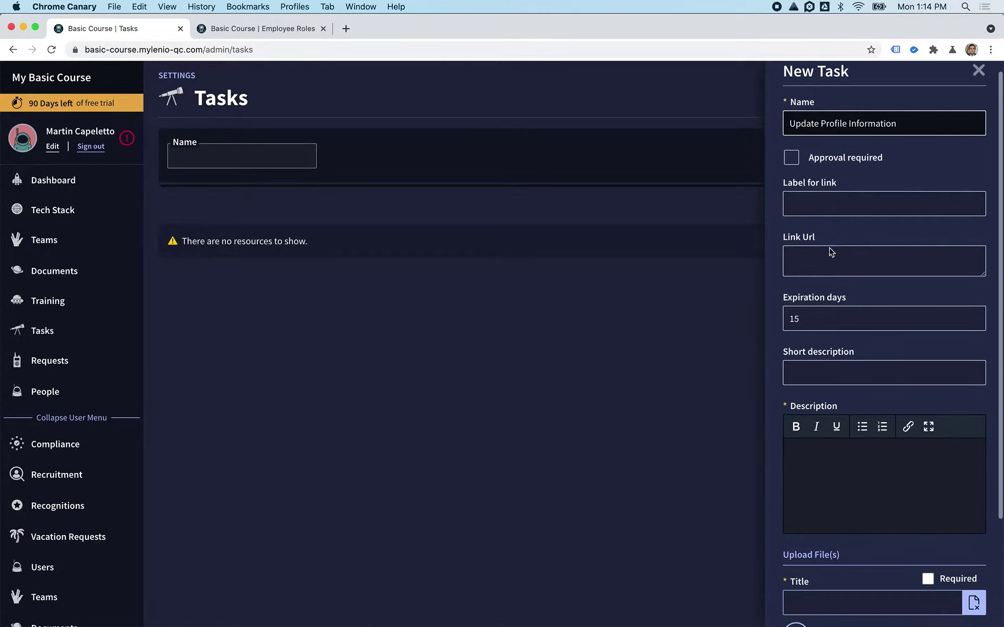
scroll(830, 253, down, 2)
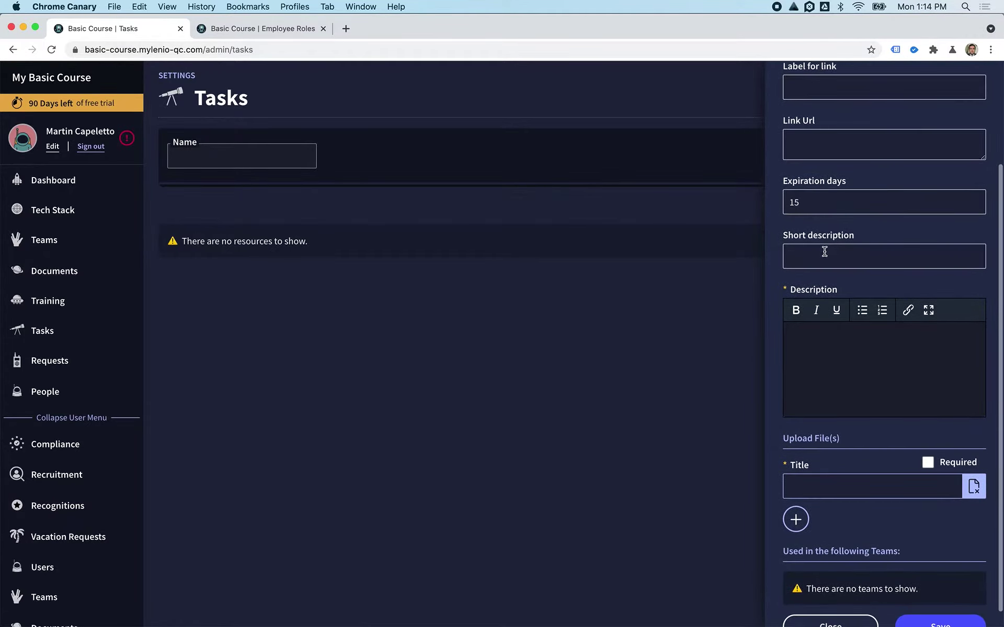
click(824, 251)
- Enter short description 'Update your profile information' and a compliance description with the pasted profile URL; delete the empty upload row
text(Up)
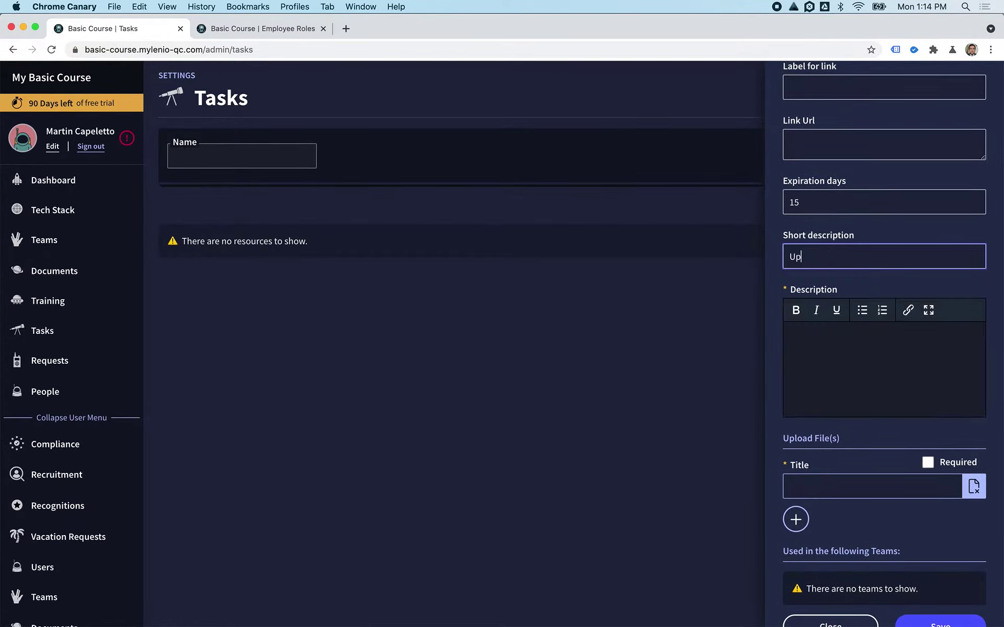
text(date your profile information)
click(794, 338)
text(T)
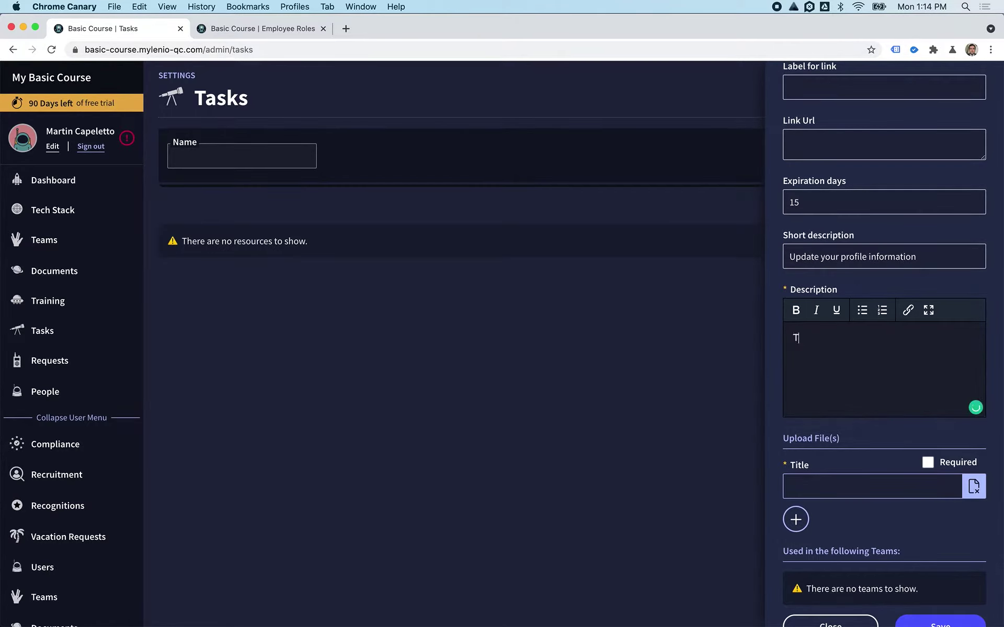
text(his is part of our compliance t)
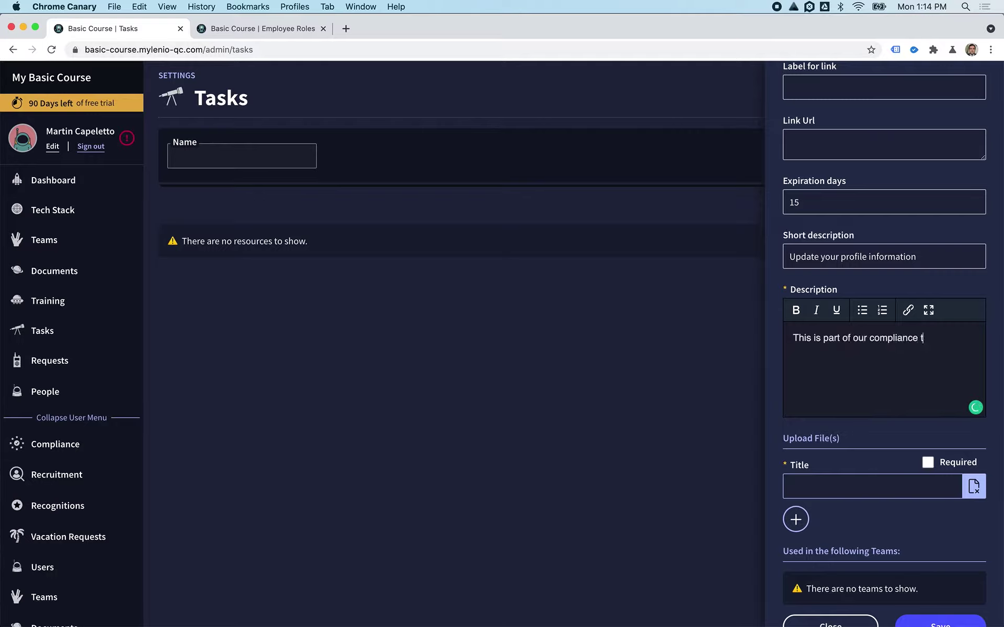
text(hat we need to check your informat)
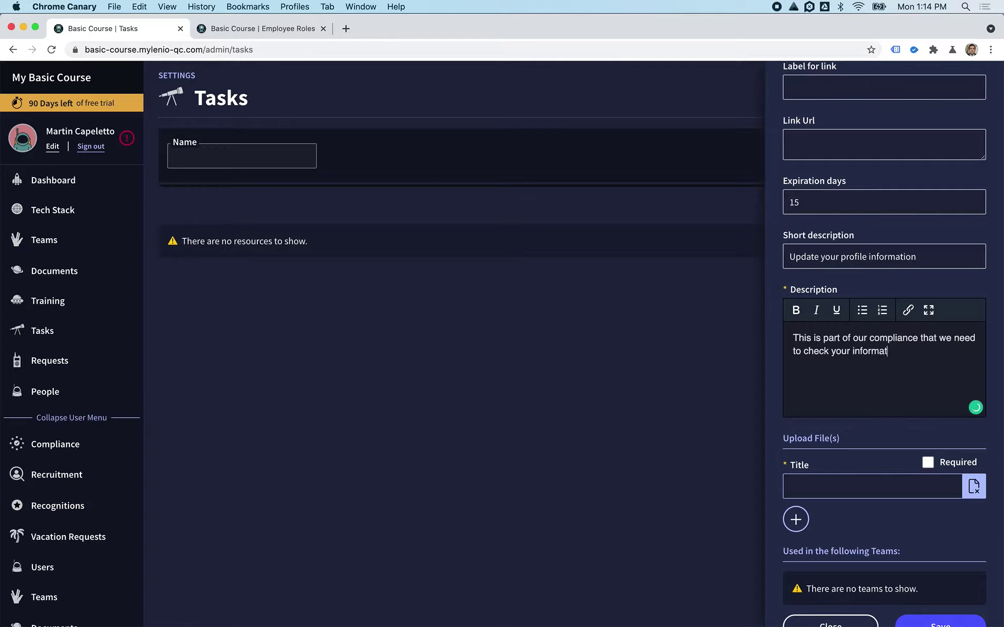
text(ion. )
text(Go to)
key(super+v)
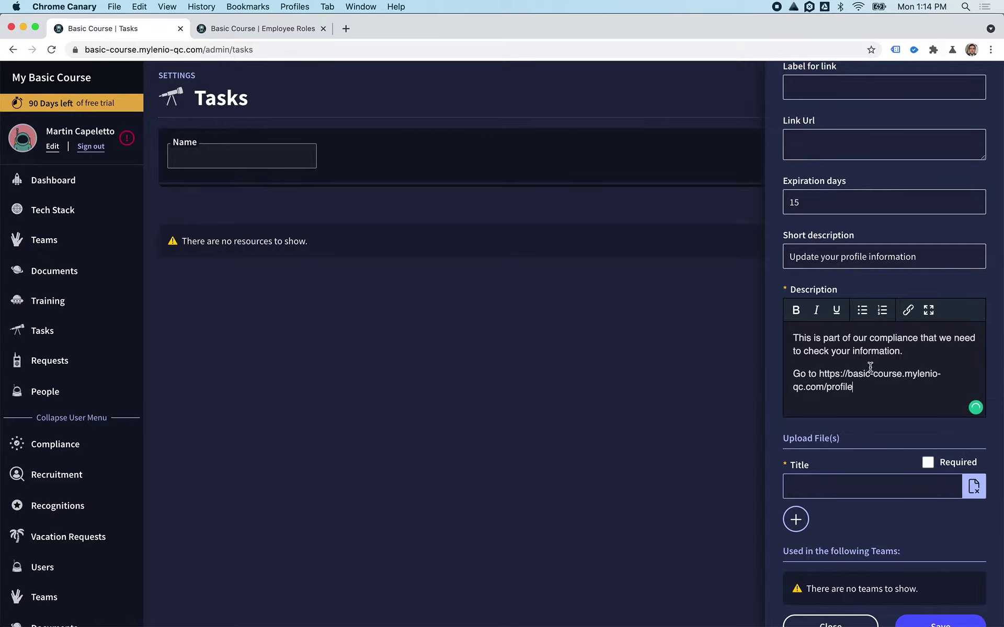
text(and update this information)
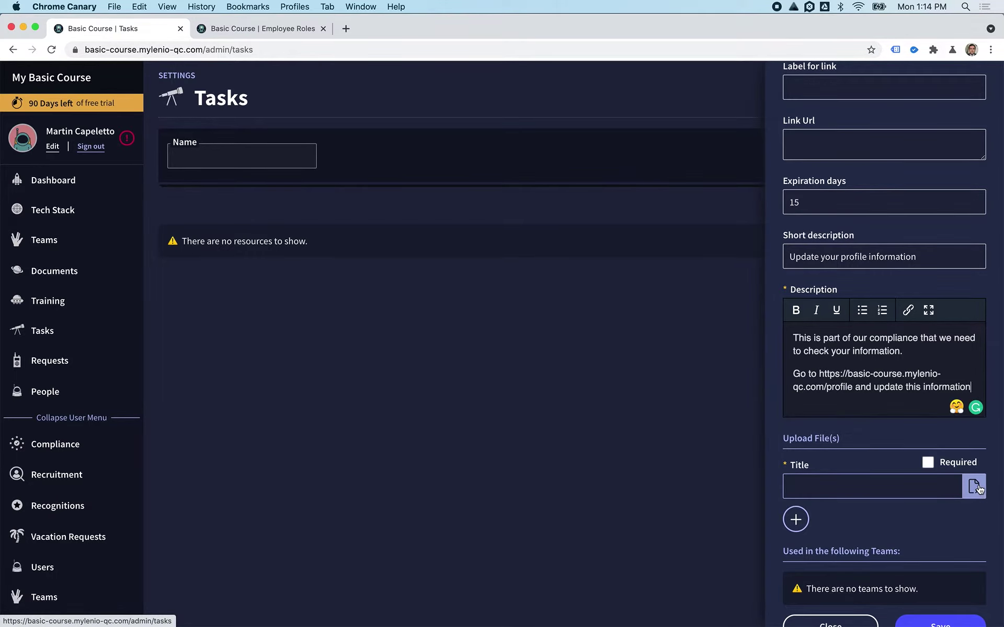
click(977, 489)
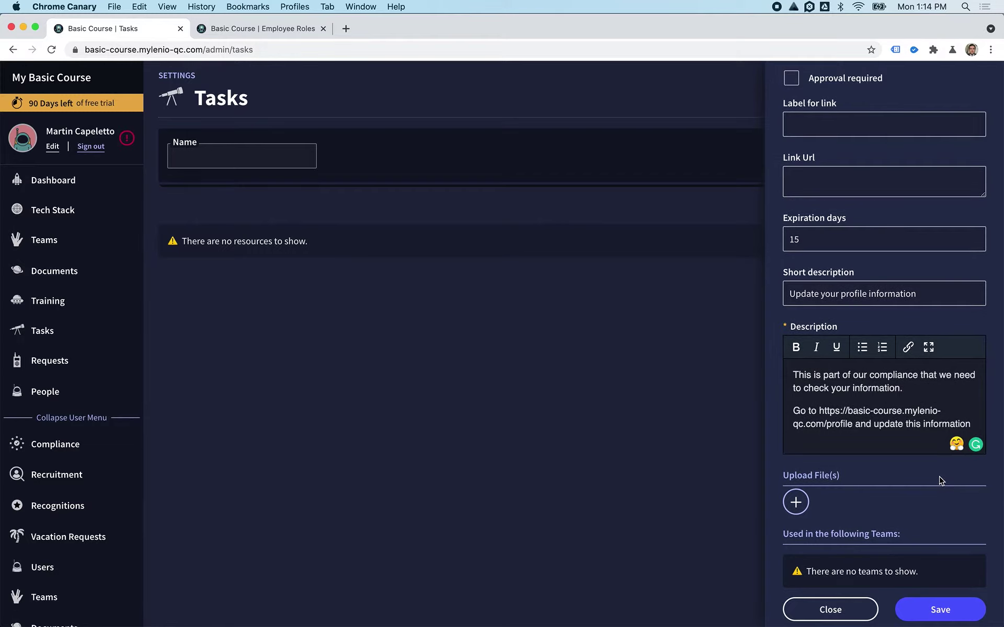
- Save the task and reopen it as task 127 to review its details
click(948, 613)
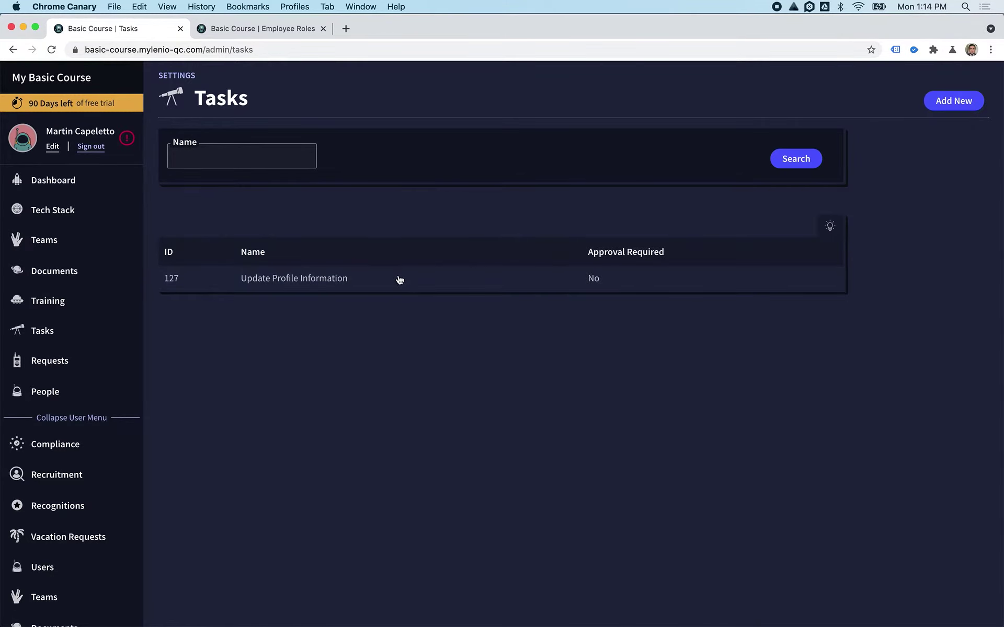
click(399, 280)
scroll(874, 460, down, 5)
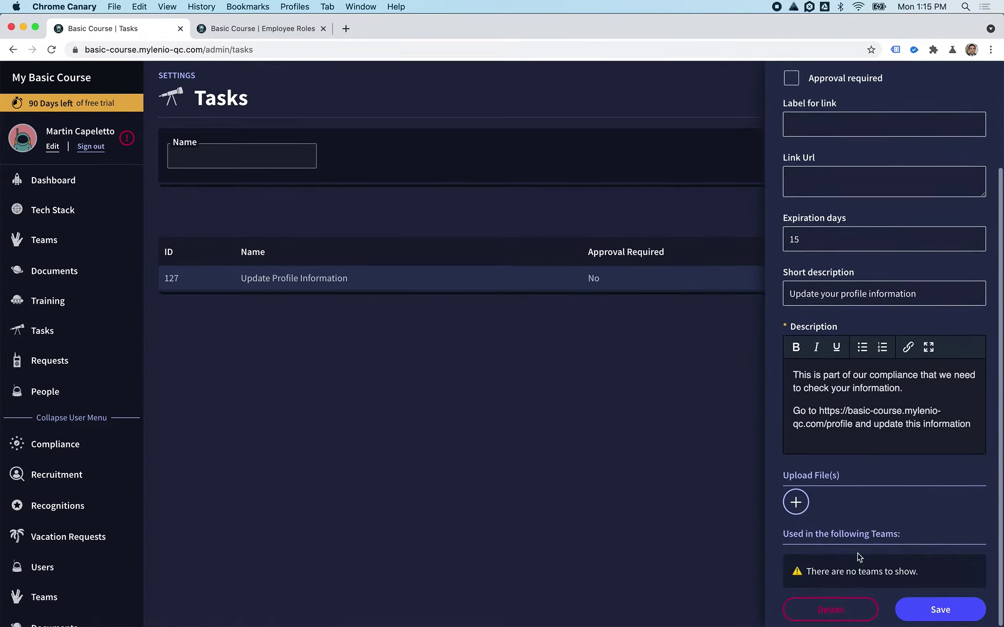
mouse_move(816, 571)
mouse_down()
mouse_move(920, 572)
mouse_move(822, 569)
mouse_up()
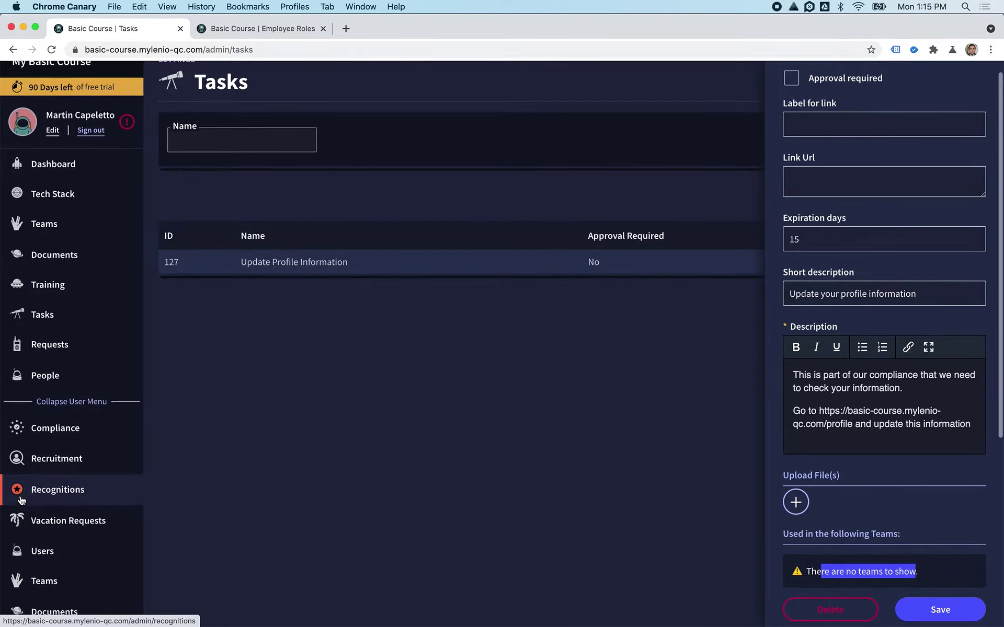
scroll(52, 492, down, 3)
click(45, 529)
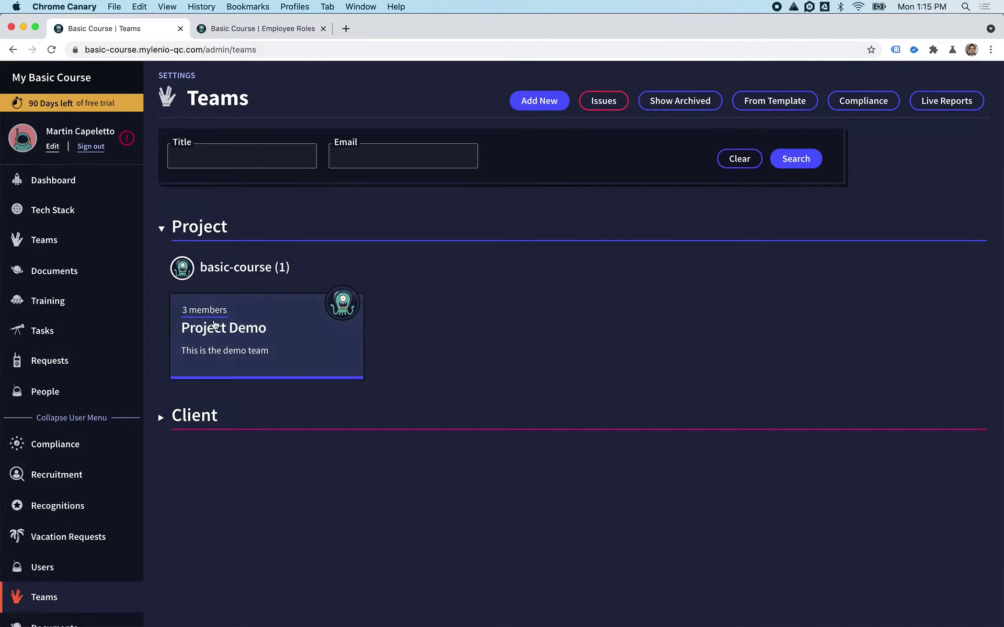
- Add the Update Profile Information task to the Project Demo team's assets and open its role assignment
click(240, 333)
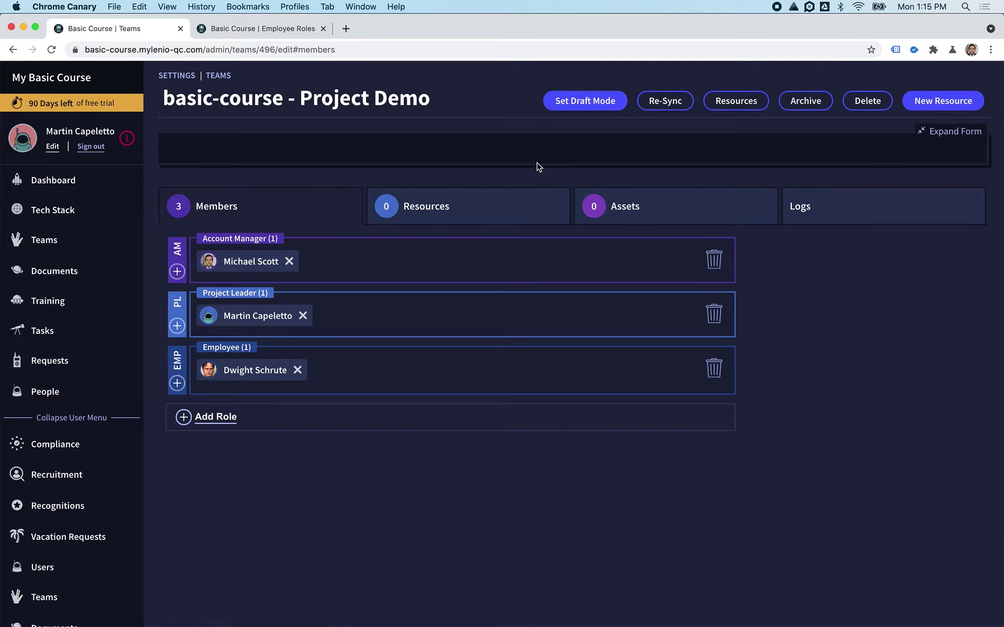
click(610, 211)
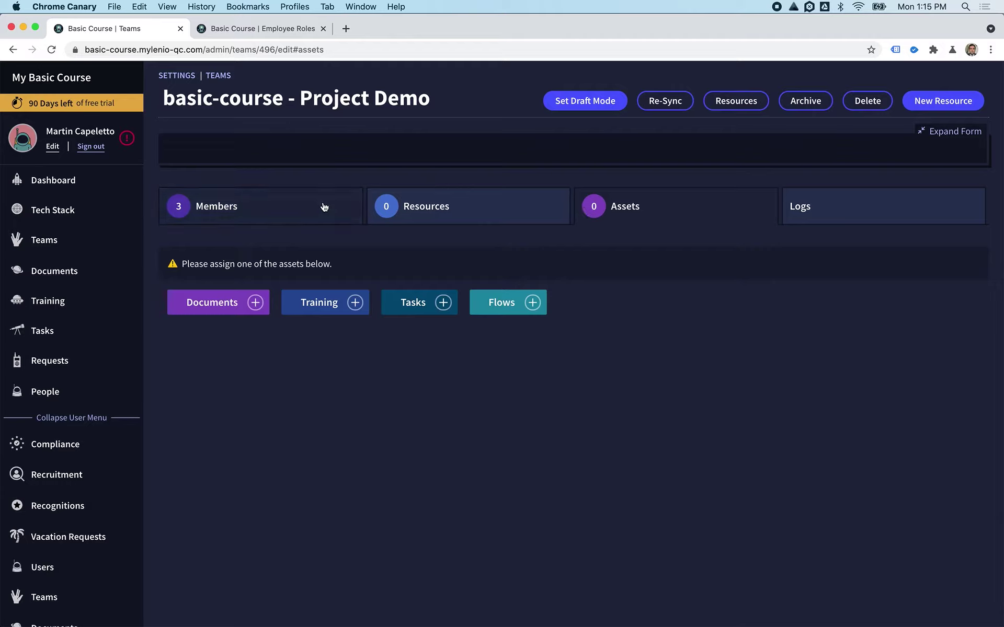
click(443, 302)
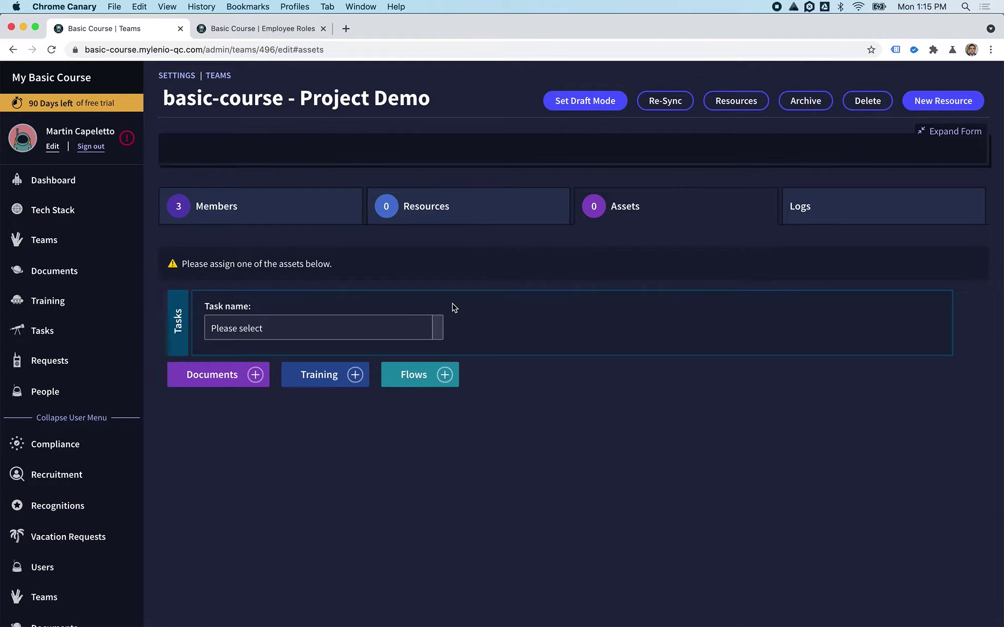
click(360, 329)
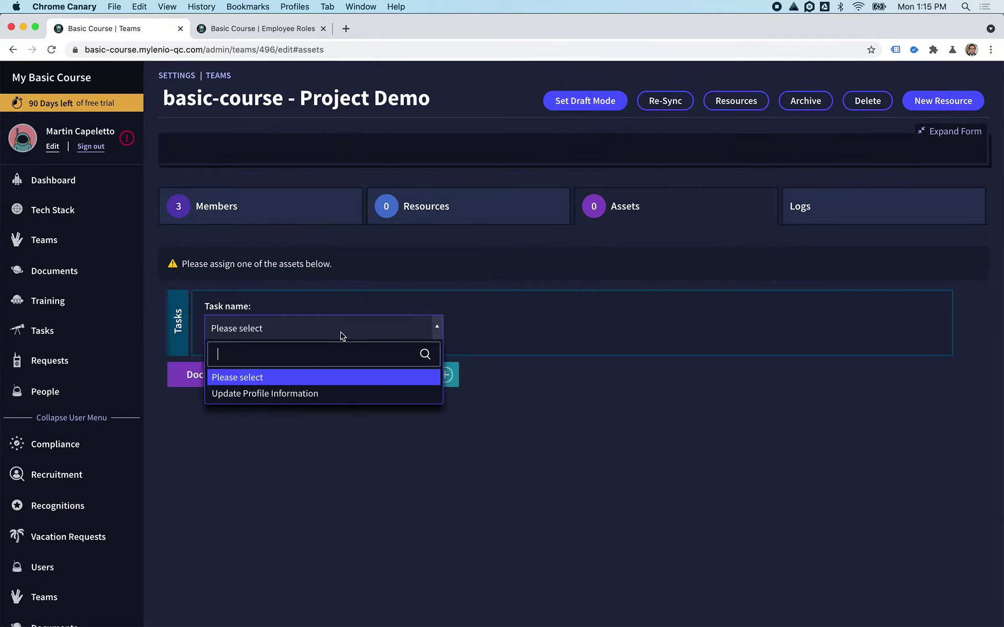
click(309, 395)
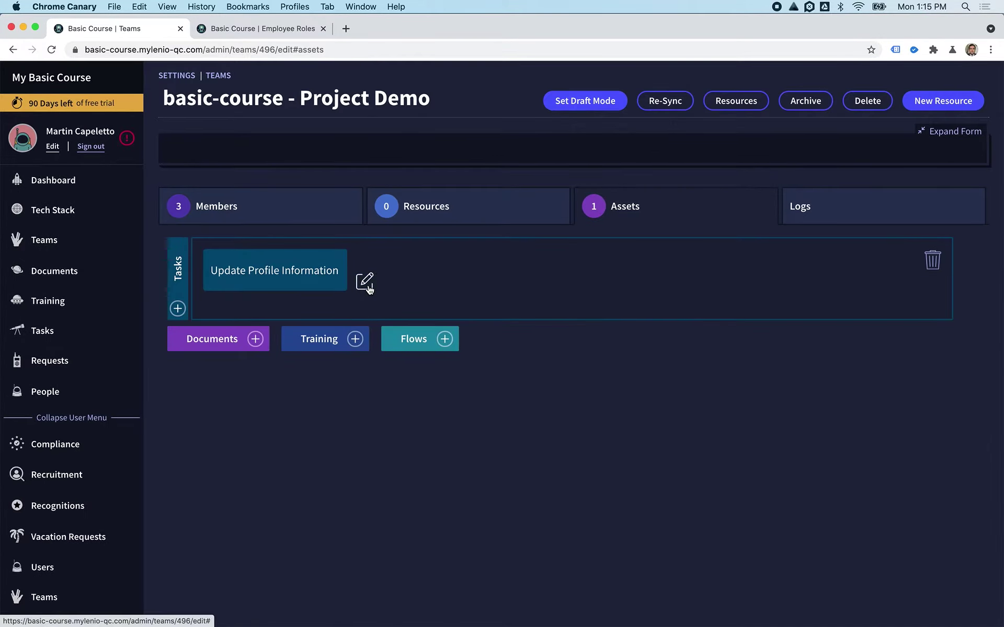
click(366, 285)
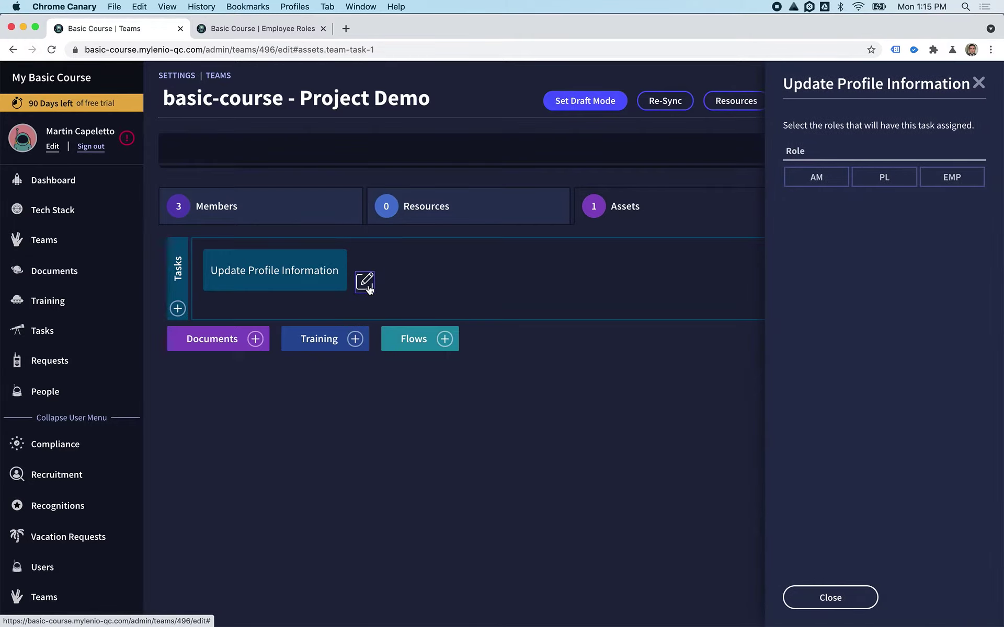
- Select the AM, PL and EMP roles for the task, then close the role panel
click(309, 208)
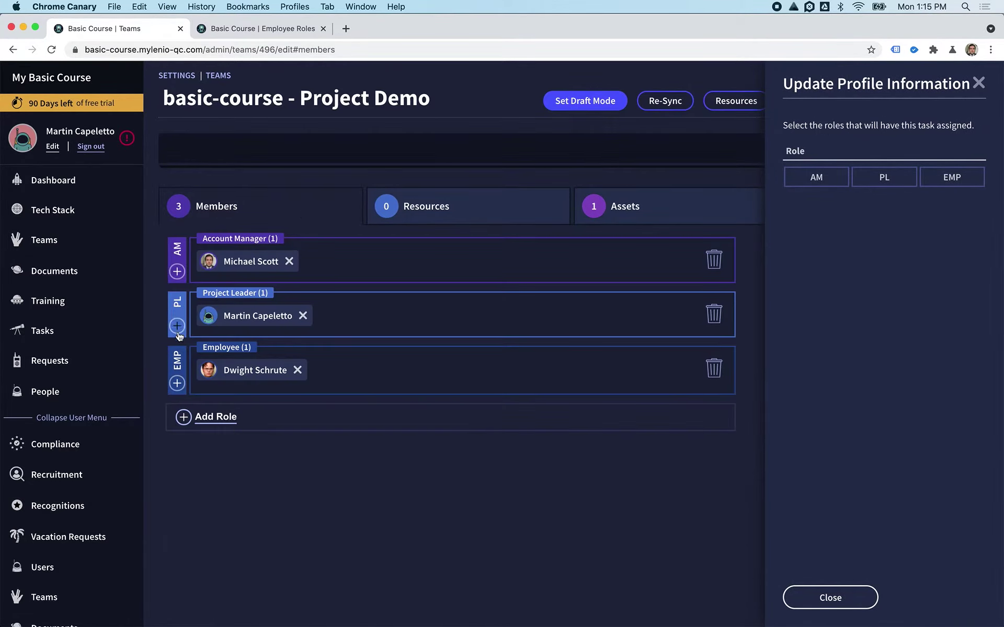
click(608, 212)
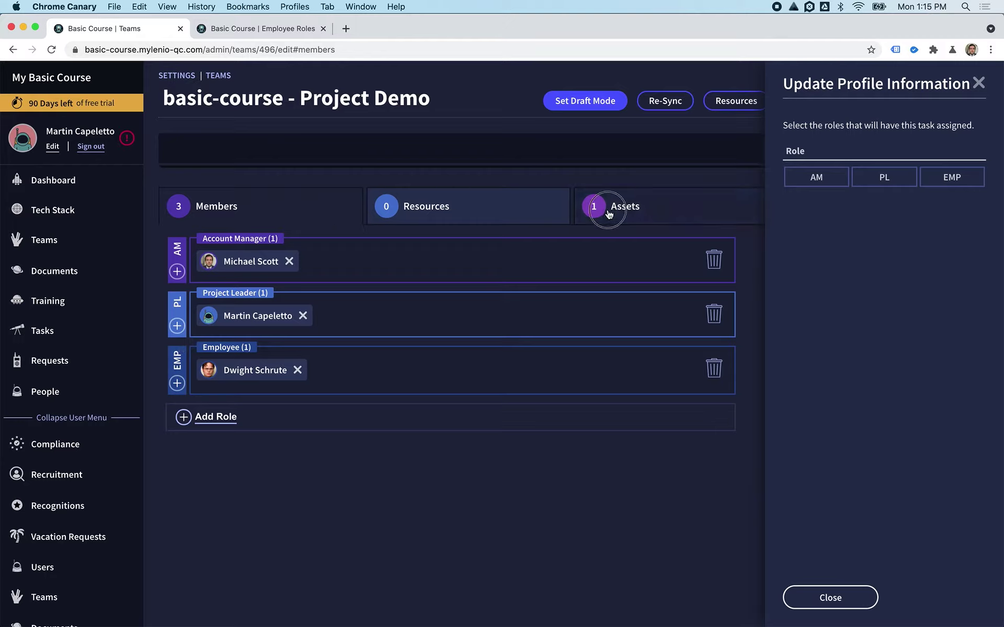
click(833, 180)
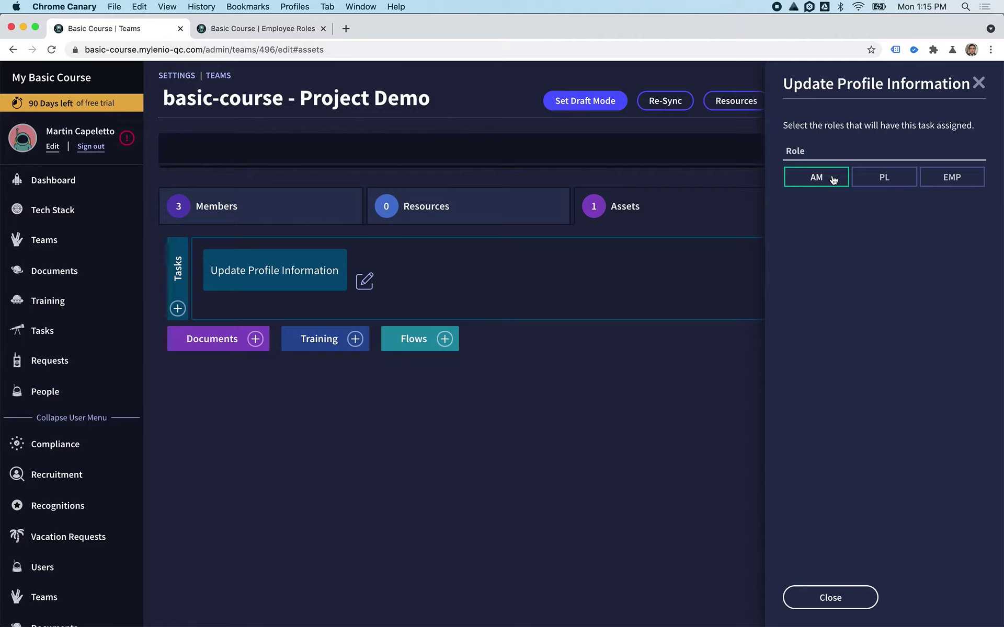
click(832, 179)
click(873, 180)
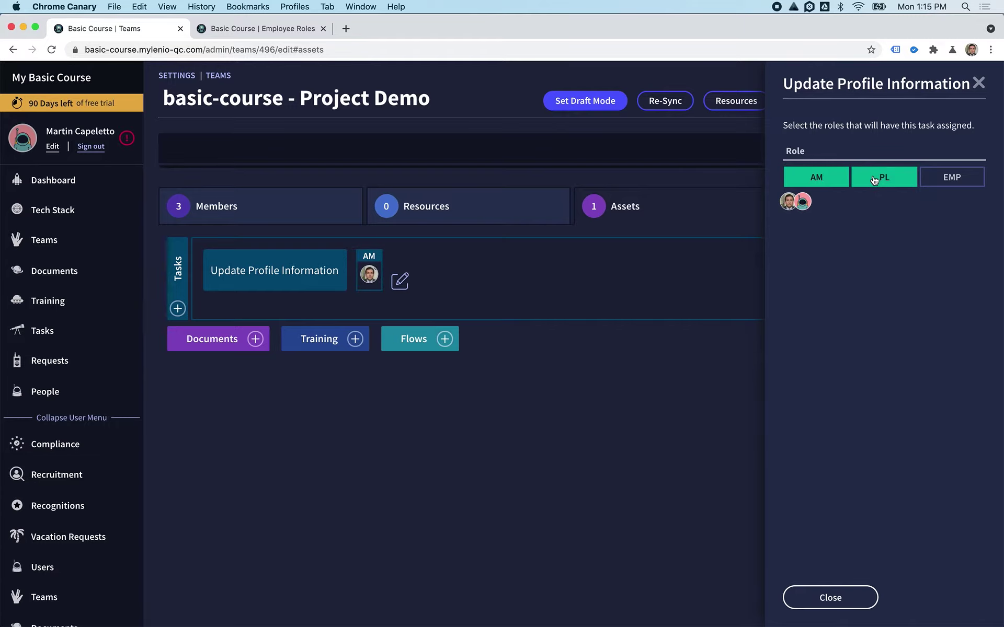
click(935, 179)
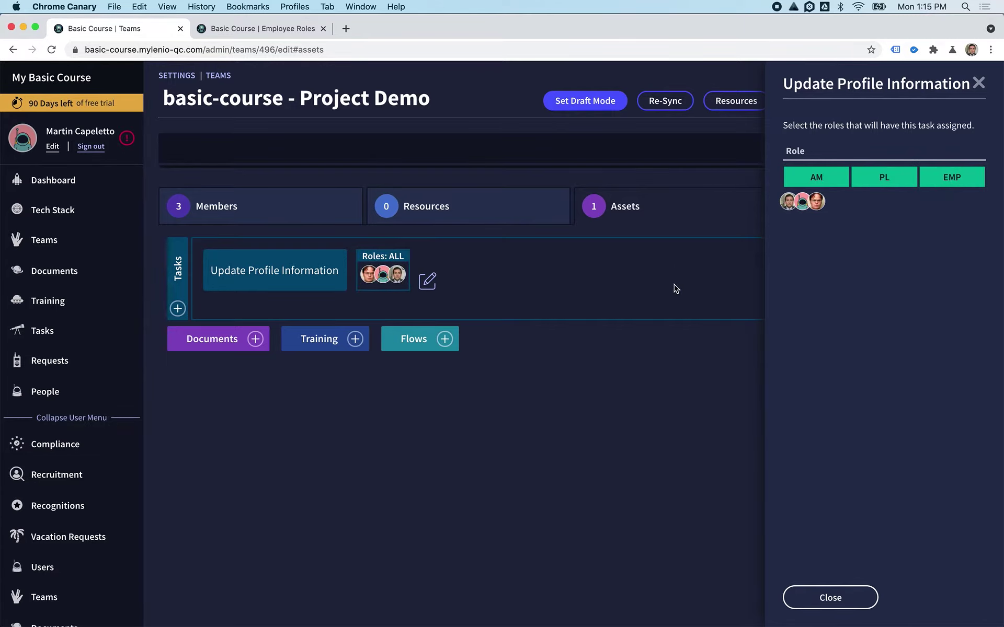
click(815, 598)
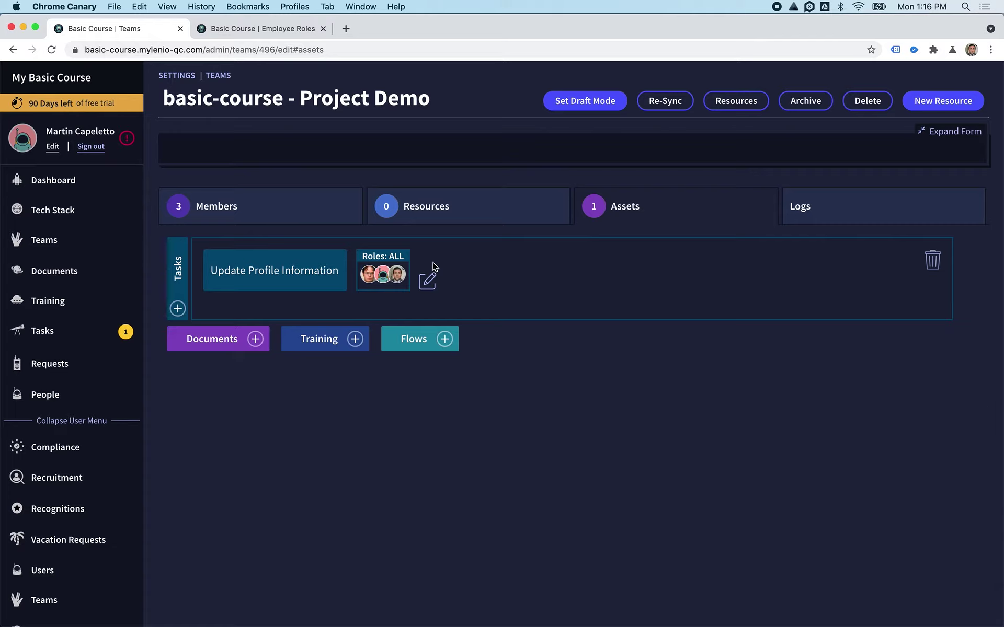
- Review the Project Demo team's members and assets, then return to the admin Tasks list
click(339, 217)
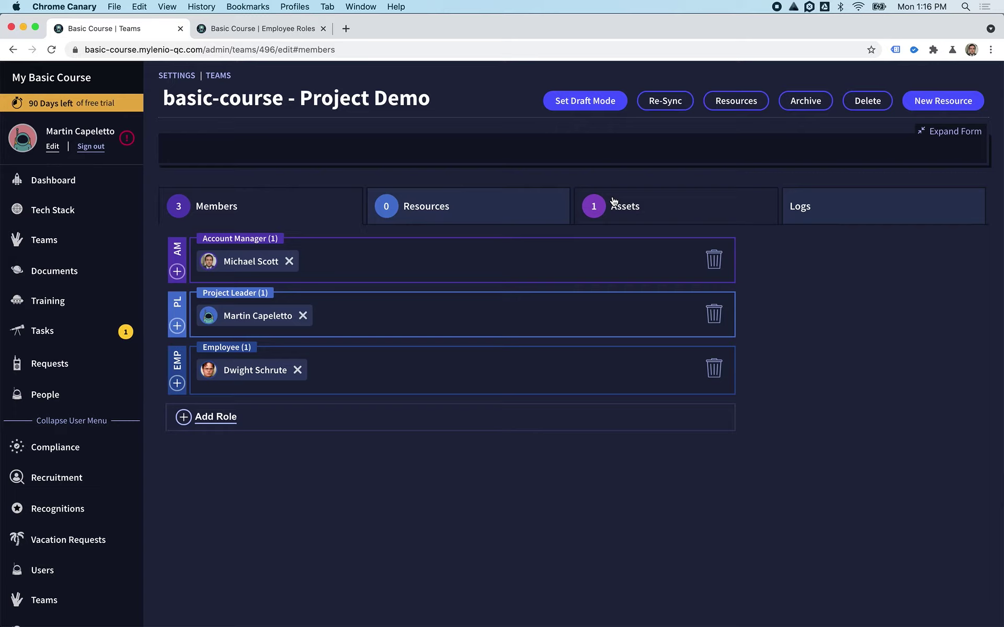
click(614, 201)
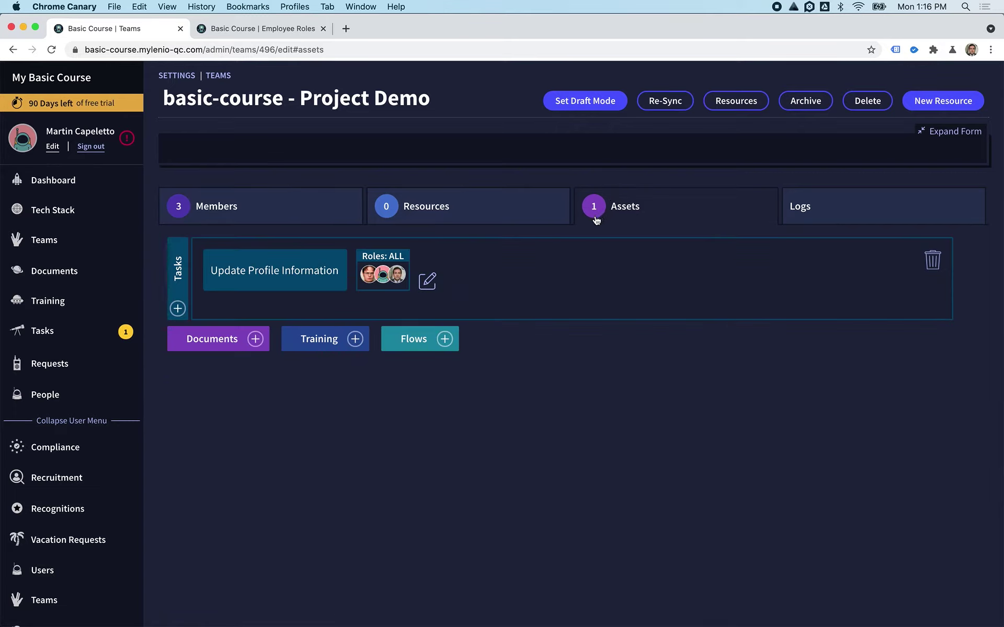
click(337, 217)
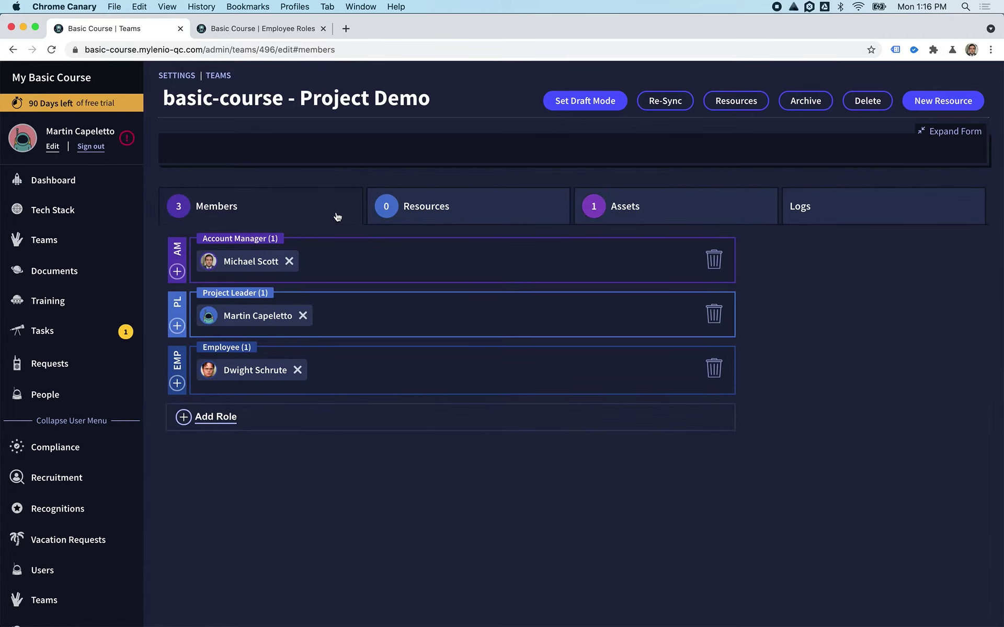
scroll(101, 443, down, 5)
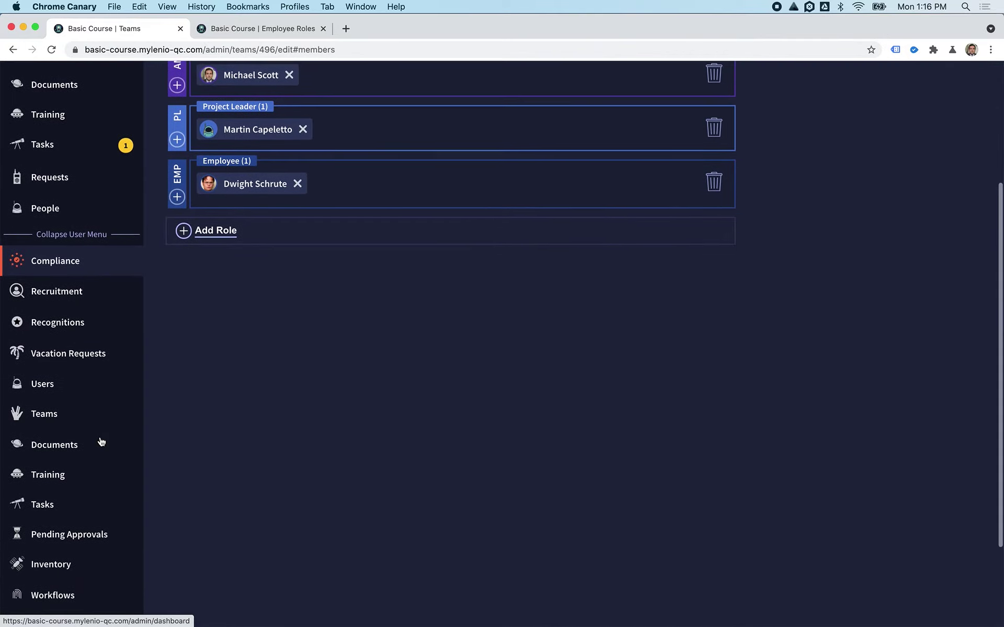
click(66, 502)
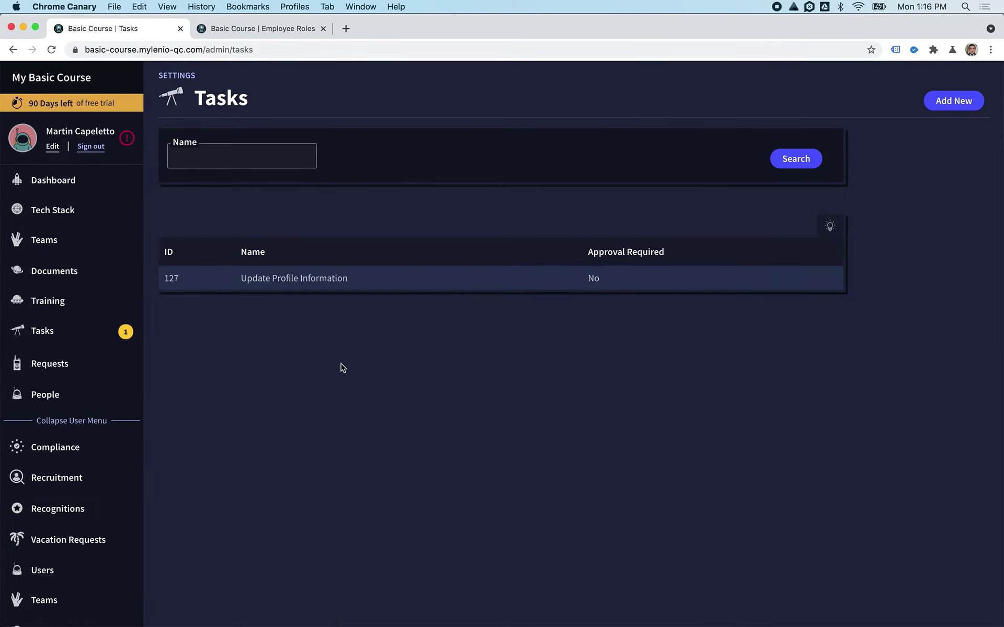
- Add a scheduler event to task 127 with a custom 'Set schedule…' recurrence
click(324, 280)
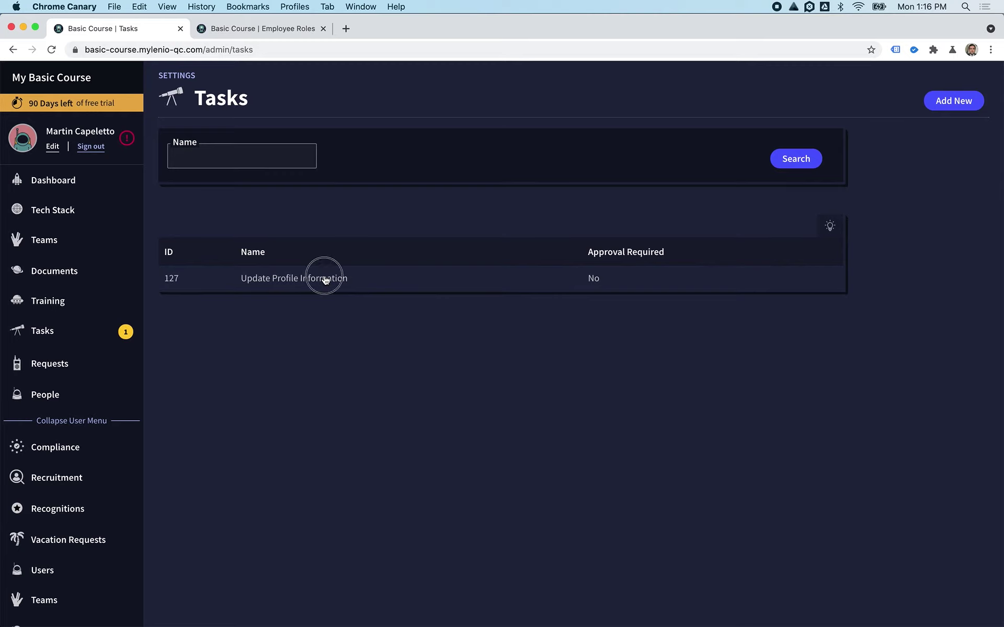
drag(860, 123, 928, 128)
click(927, 126)
click(796, 124)
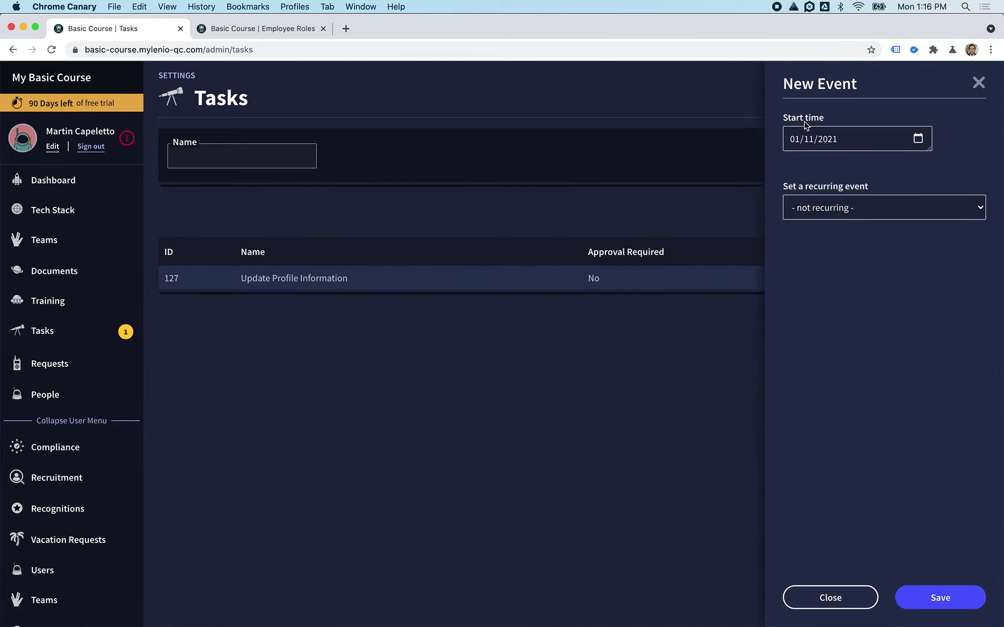
click(904, 208)
click(890, 222)
- Set the event from 01/11/2021 to repeat Monthly, every 6 months on day 1, and save it
click(520, 297)
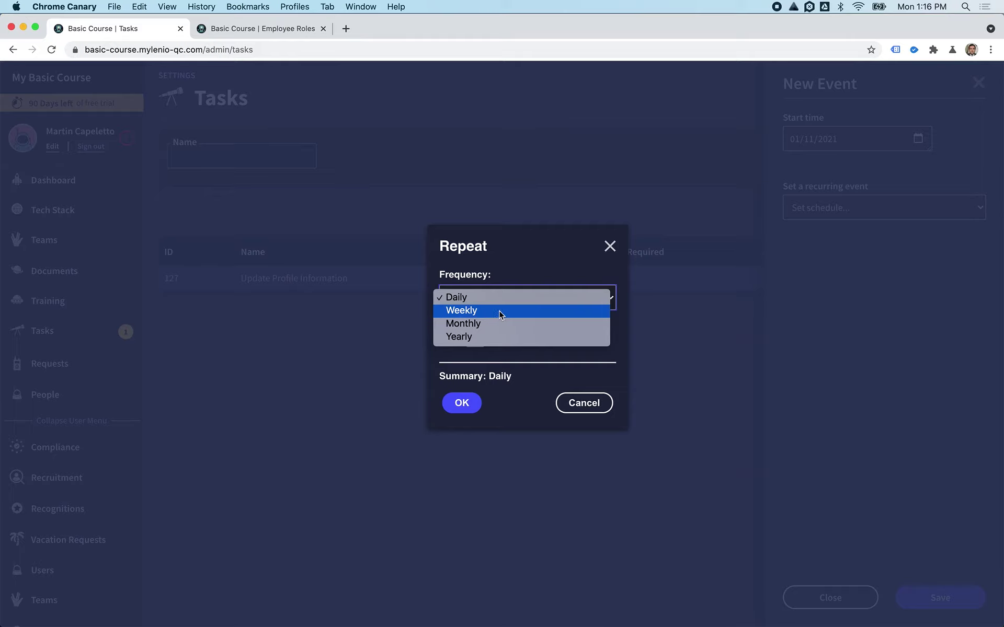
click(499, 312)
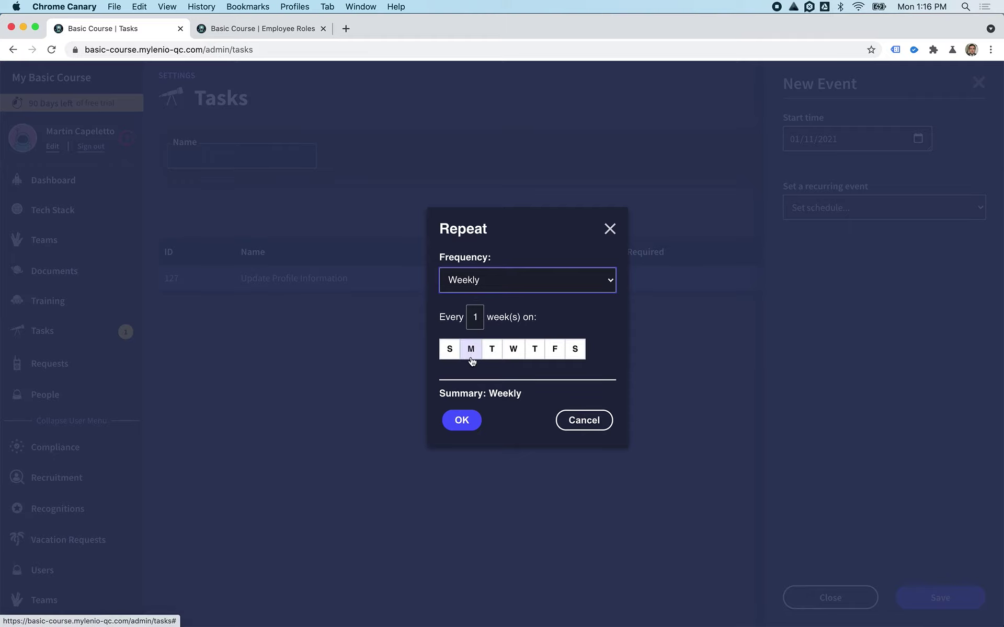
click(495, 280)
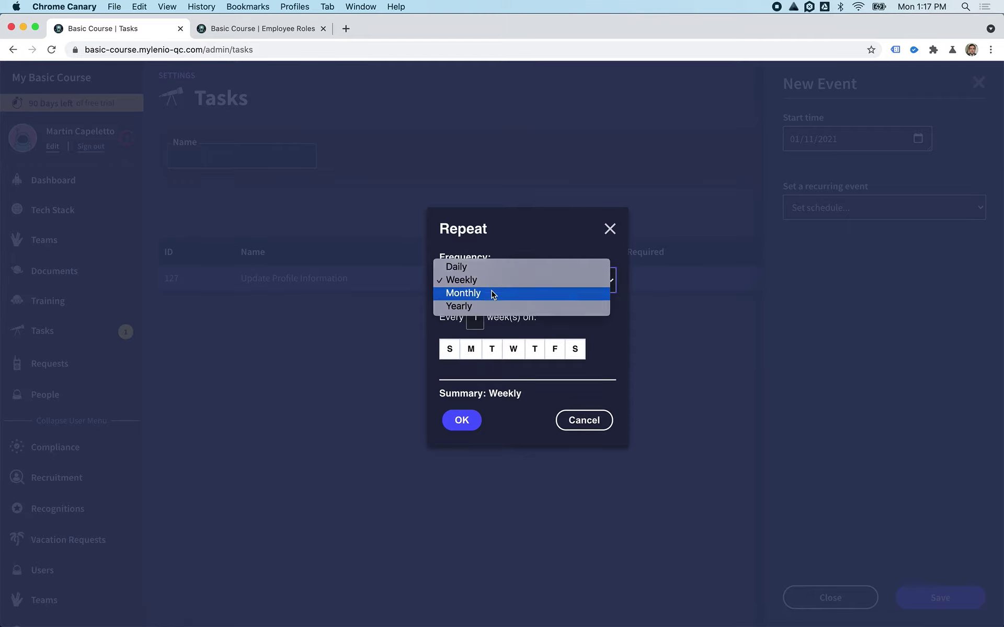
click(493, 293)
double_click(475, 268)
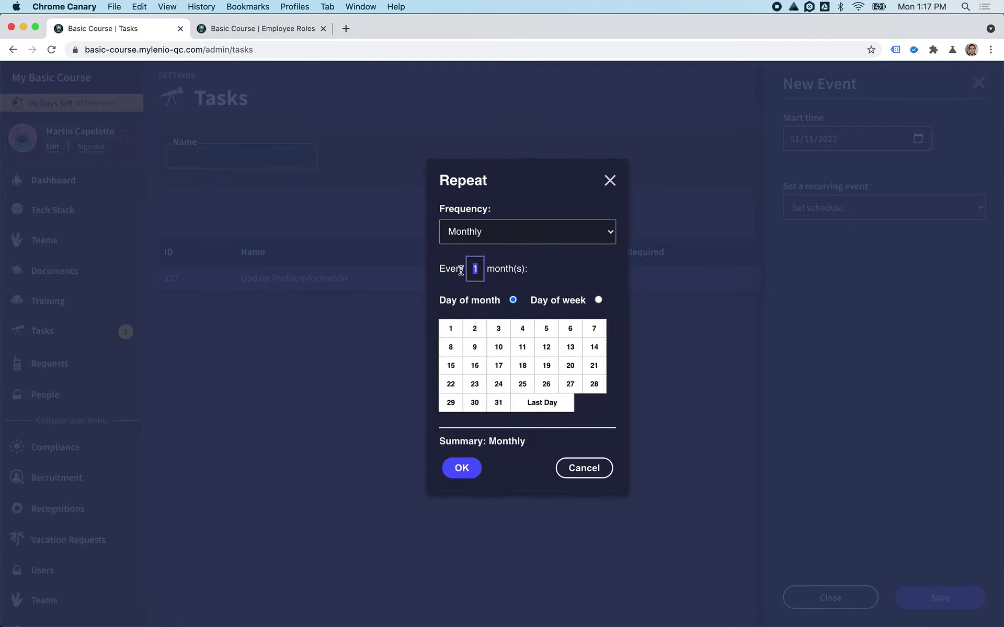
text(6)
click(450, 329)
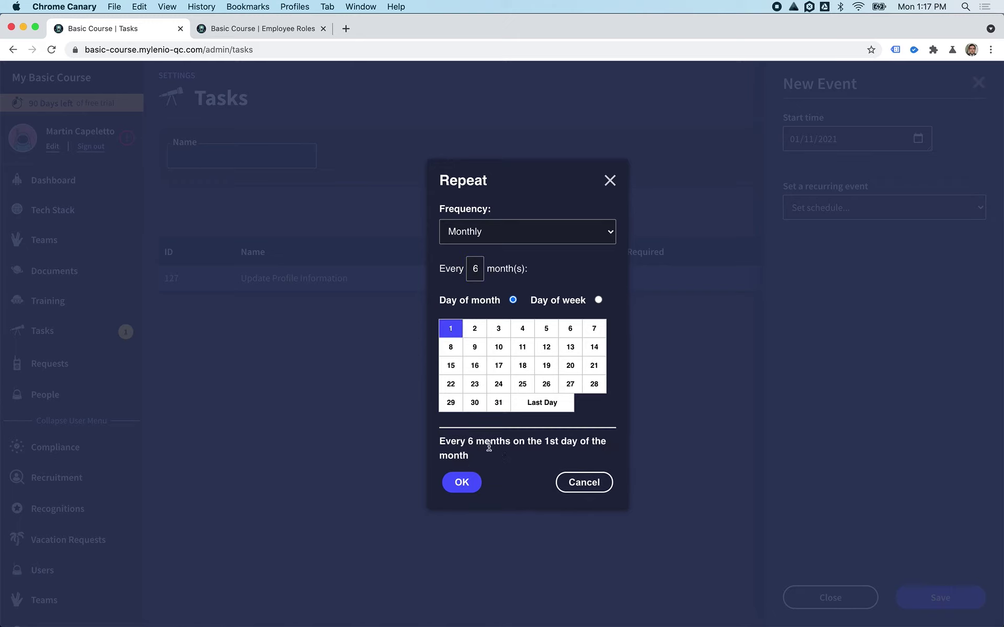
click(463, 482)
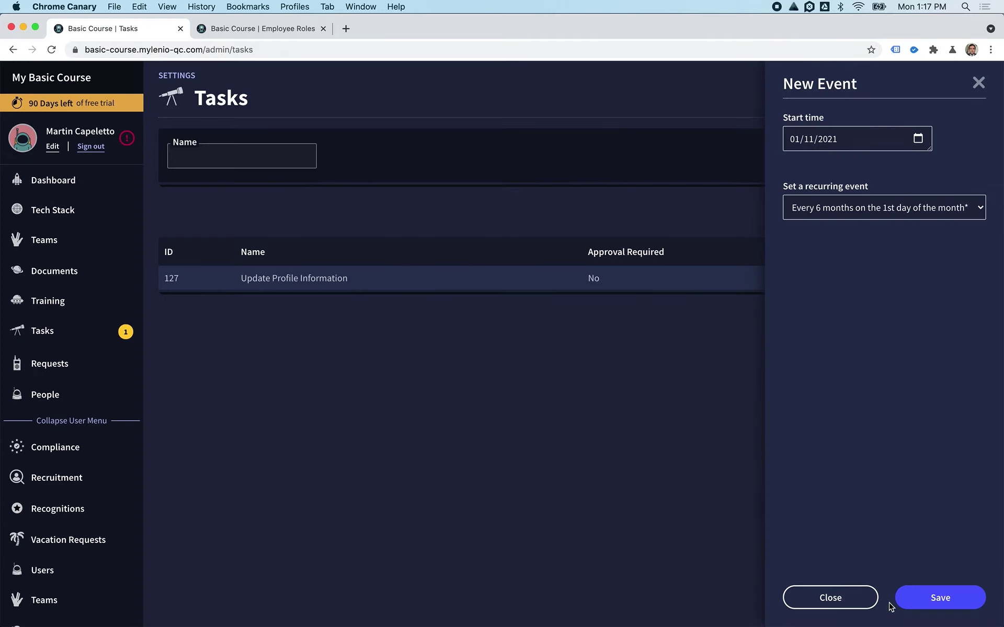
click(955, 604)
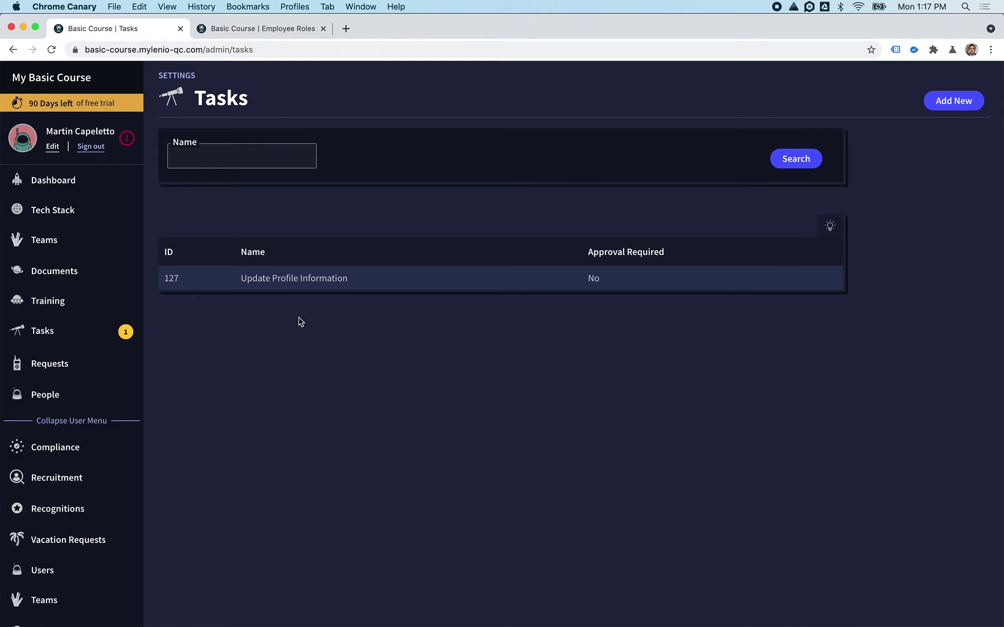
- Open the pending Update Profile Information card from the personal Tasks list
click(74, 333)
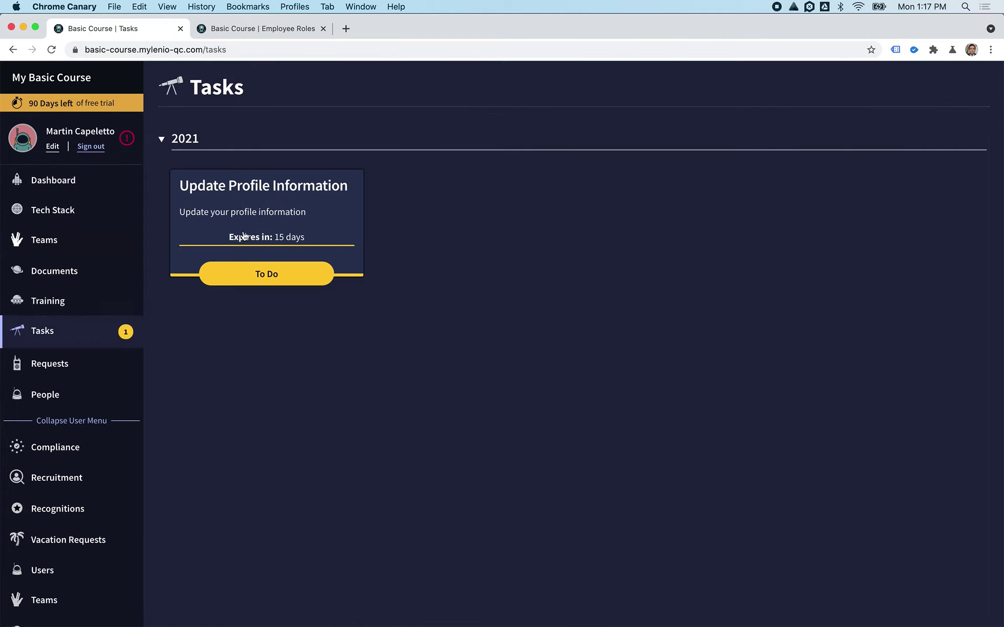
click(235, 186)
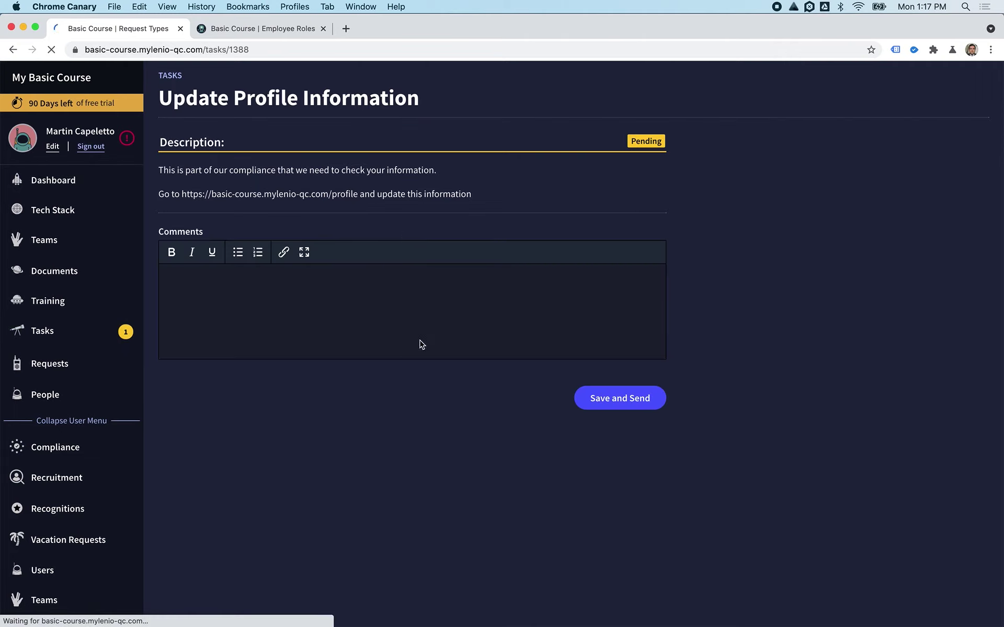